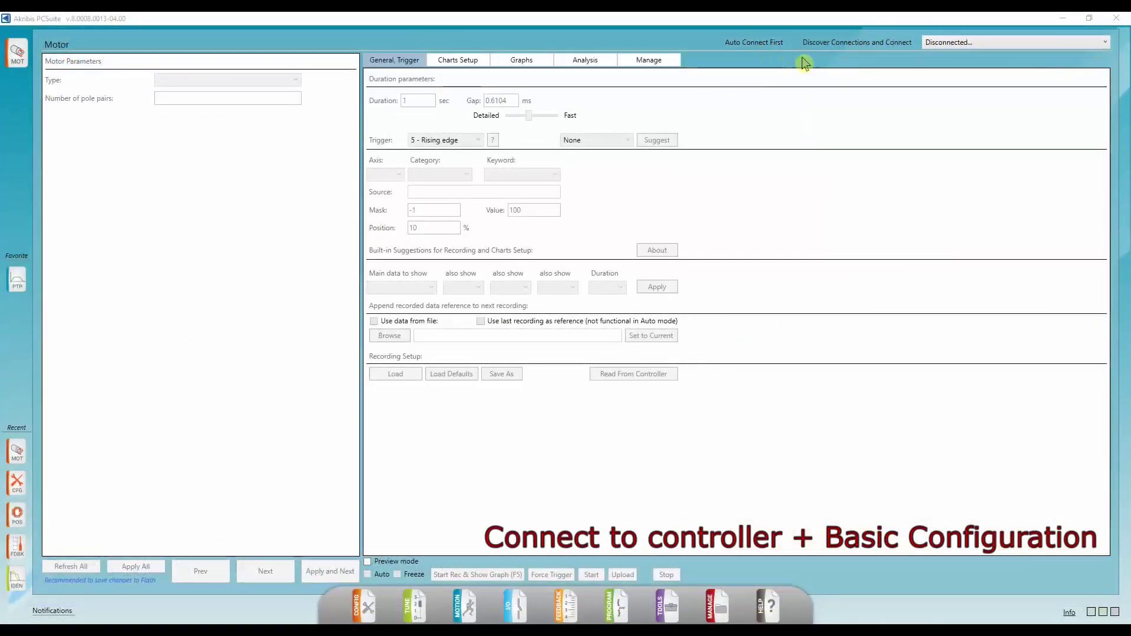
# Step: Connect to the AG300-CTL01 controller discovered over Ethernet at 172.1.1.101
pyautogui.click(860, 42)
pyautogui.click(527, 288)
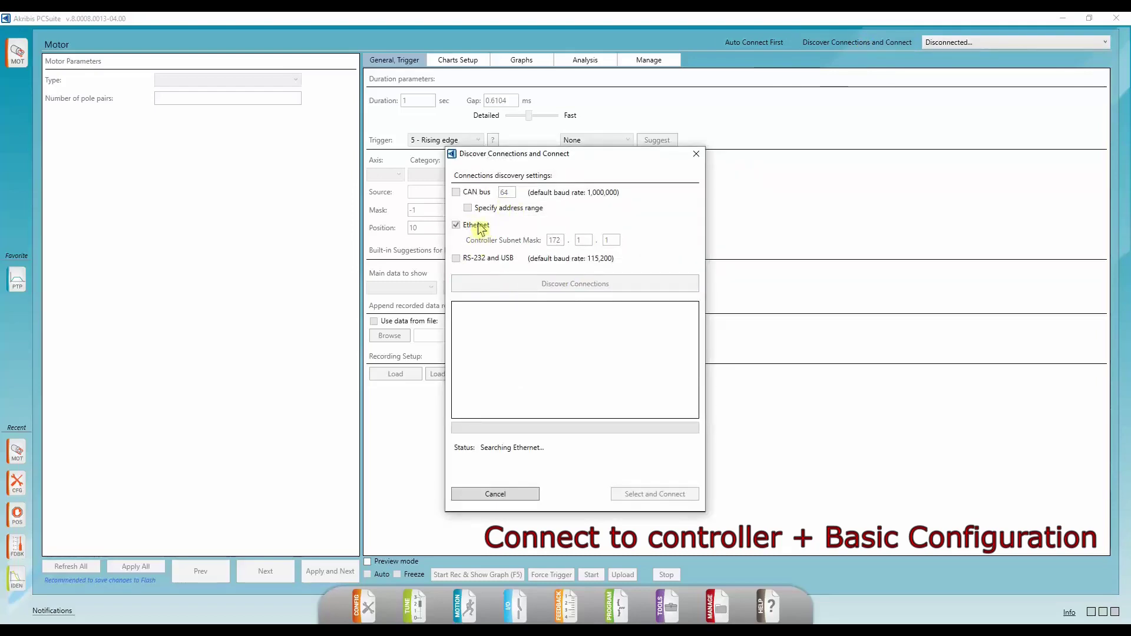
pyautogui.click(554, 312)
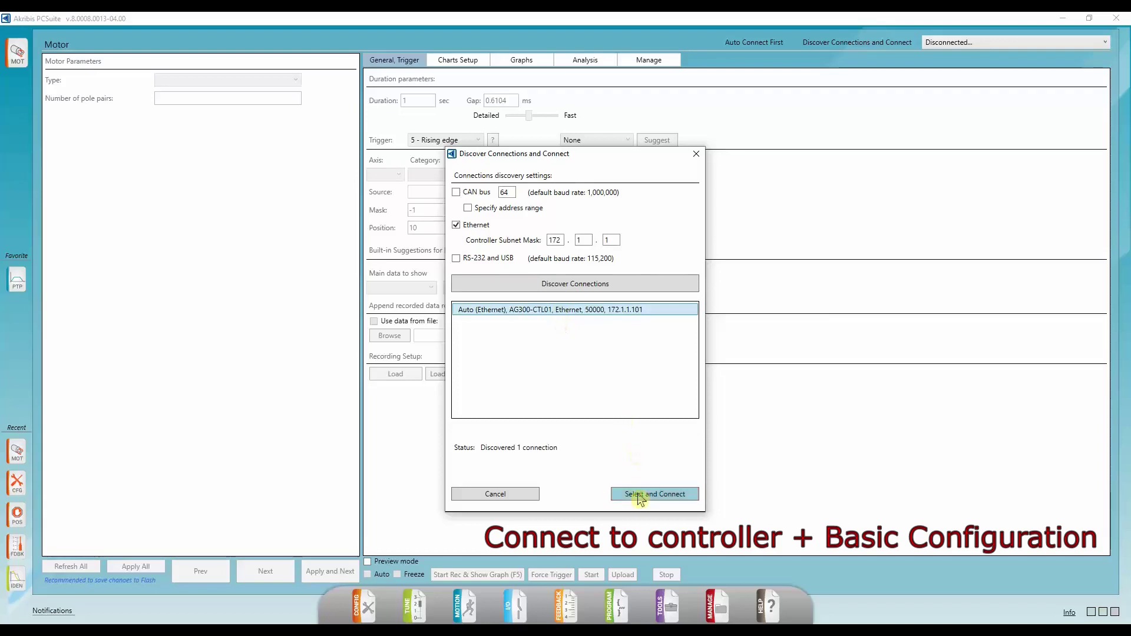
pyautogui.click(648, 495)
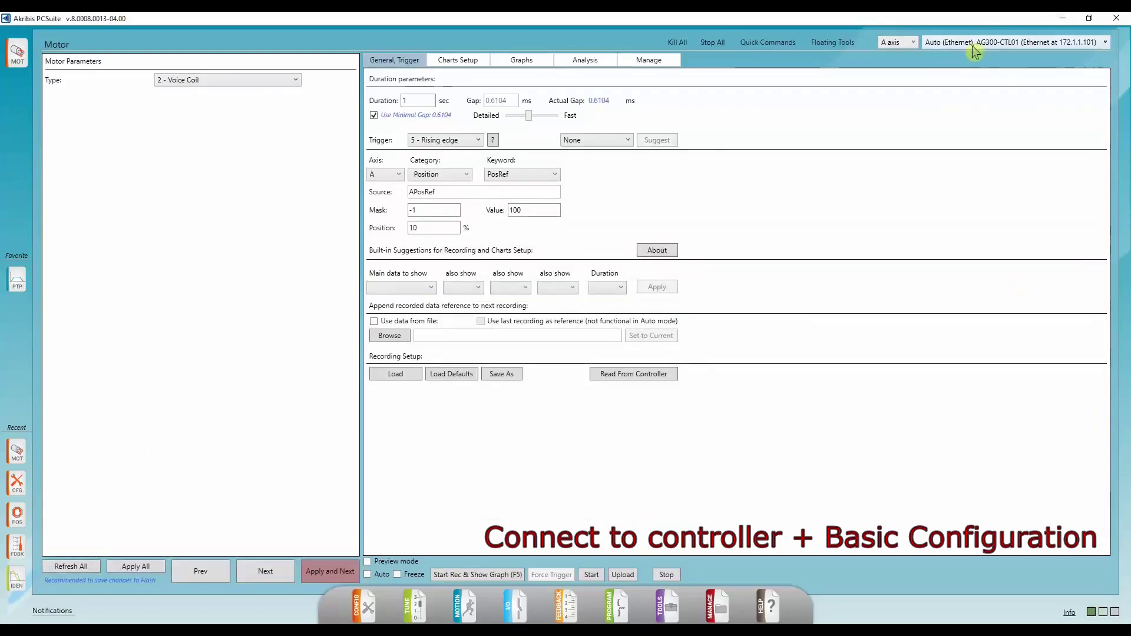
pyautogui.click(971, 43)
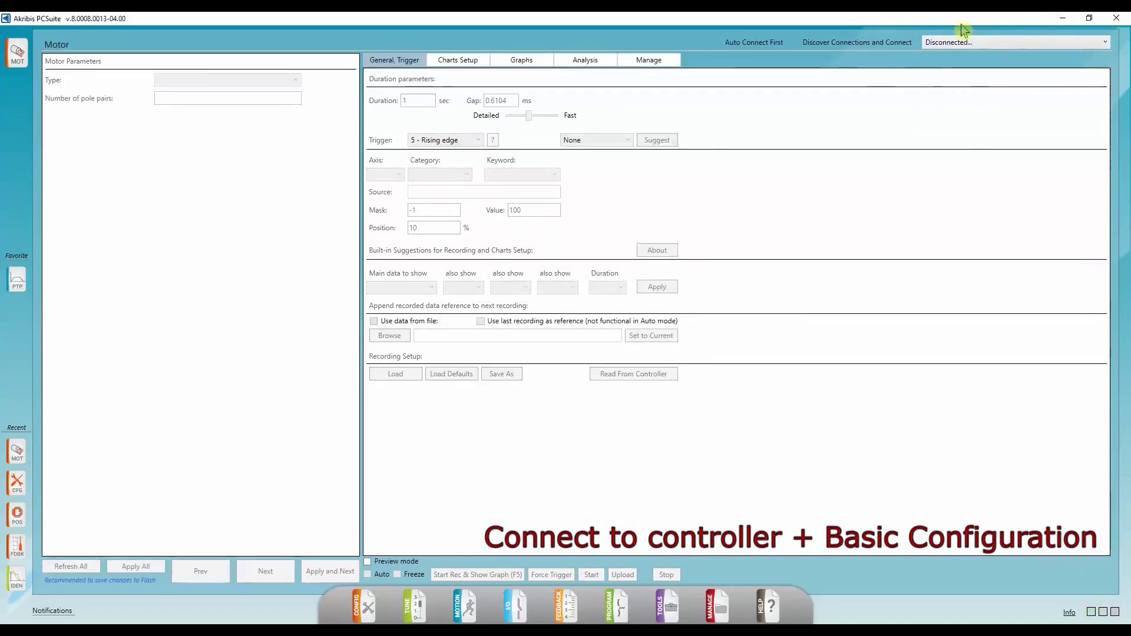
pyautogui.click(972, 42)
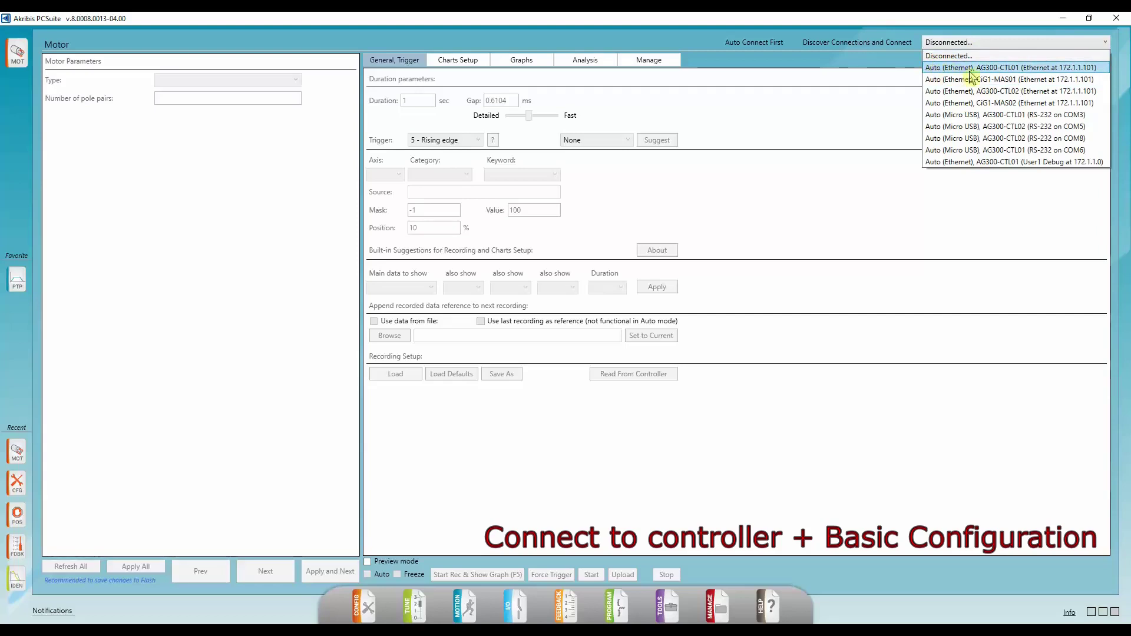
pyautogui.click(1012, 68)
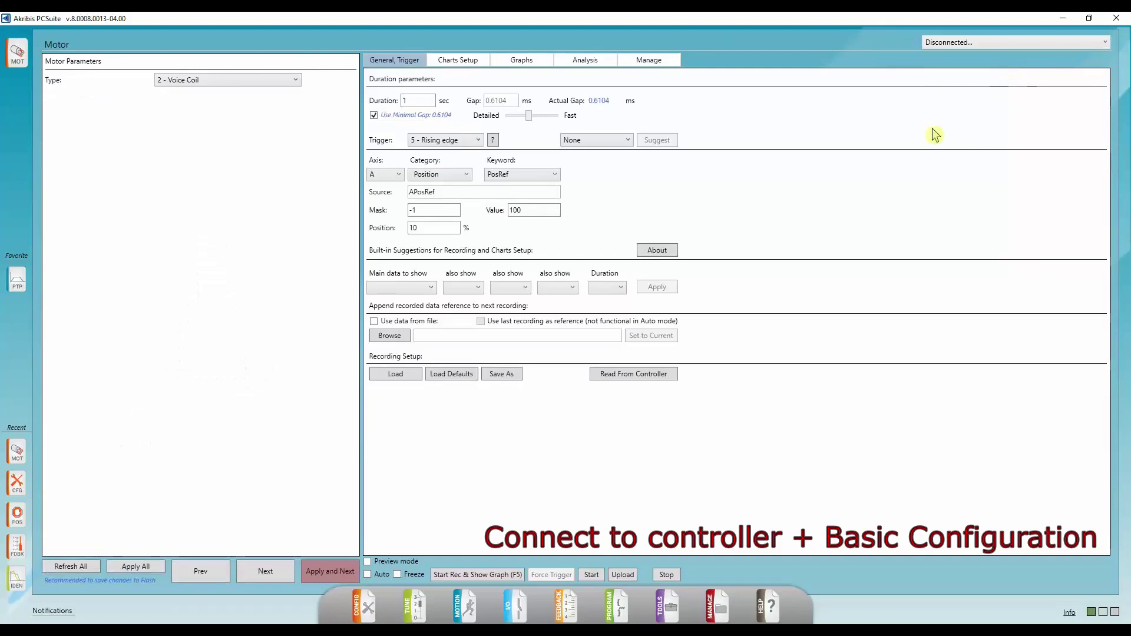
pyautogui.moveTo(366, 612)
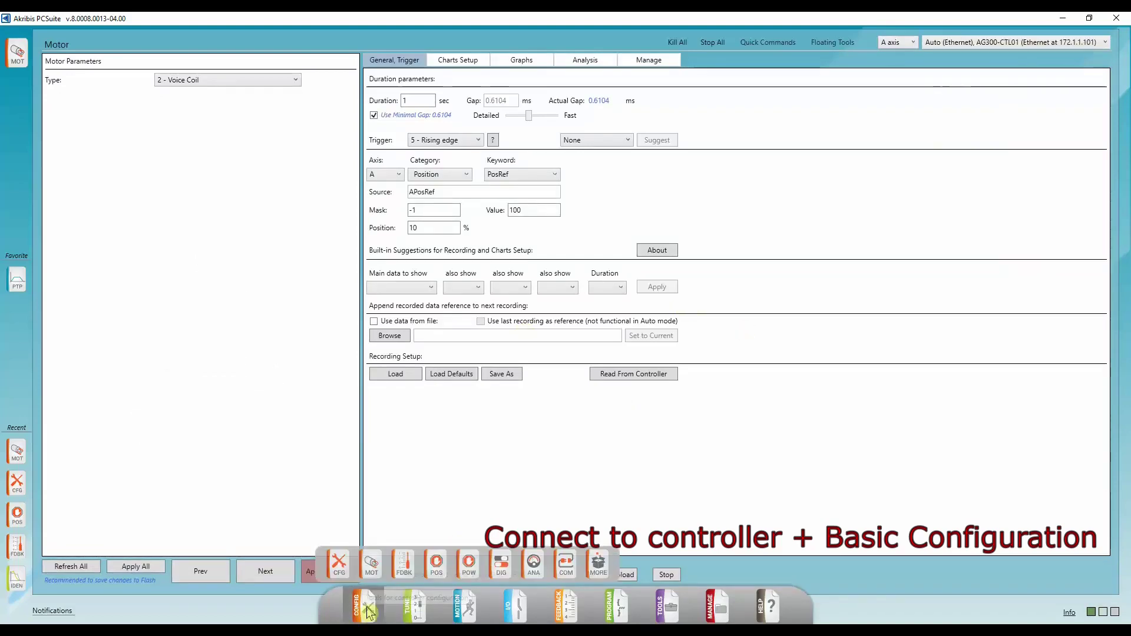
# Step: Apply 3 - Position control, the built-in PWM amplifier and 2 - Low DC power supply
pyautogui.click(338, 564)
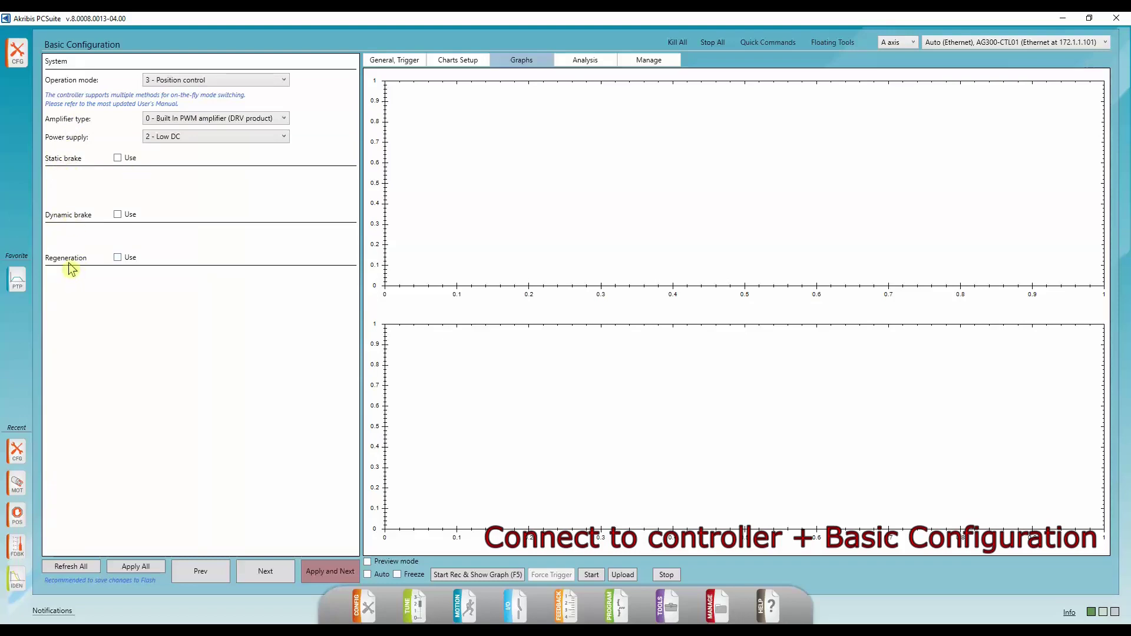
pyautogui.click(171, 79)
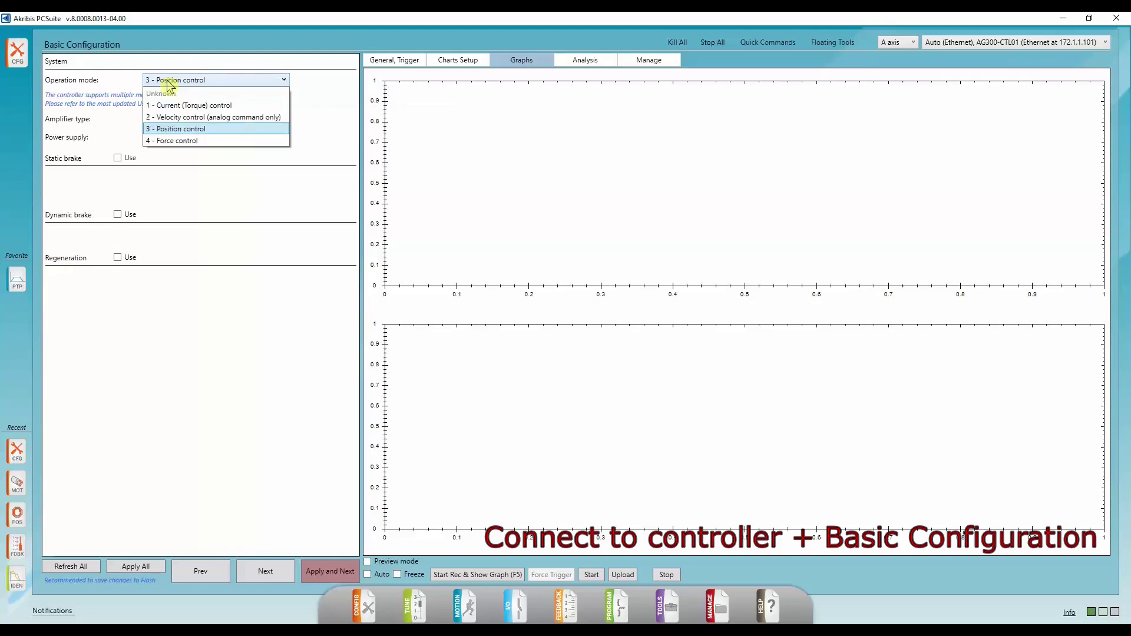
pyautogui.click(175, 130)
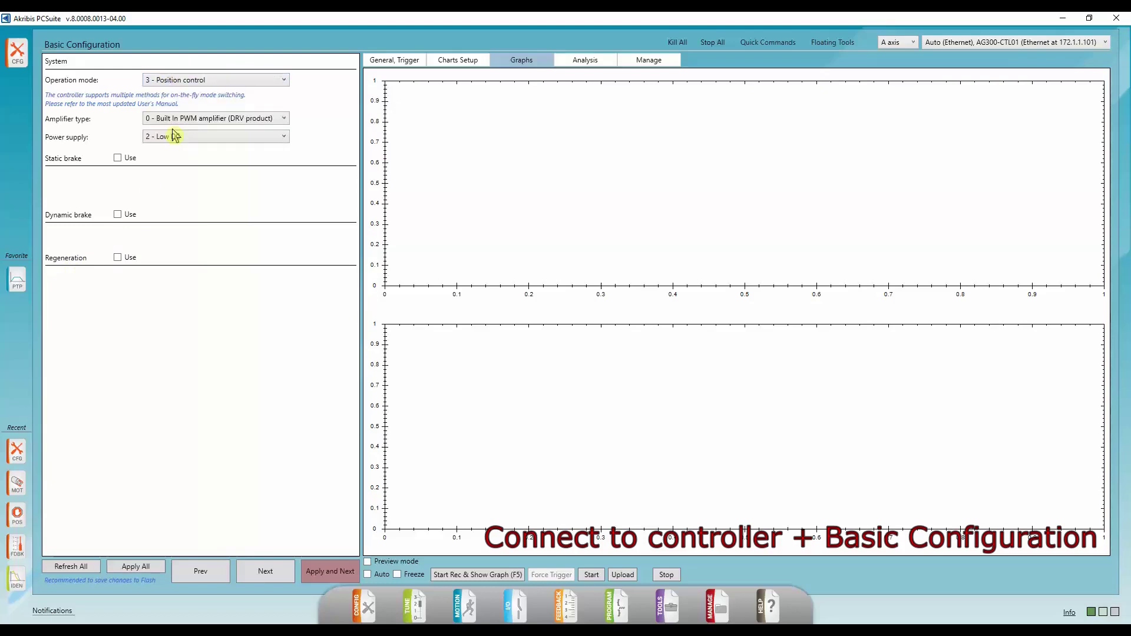
pyautogui.click(183, 83)
pyautogui.click(180, 85)
pyautogui.click(189, 118)
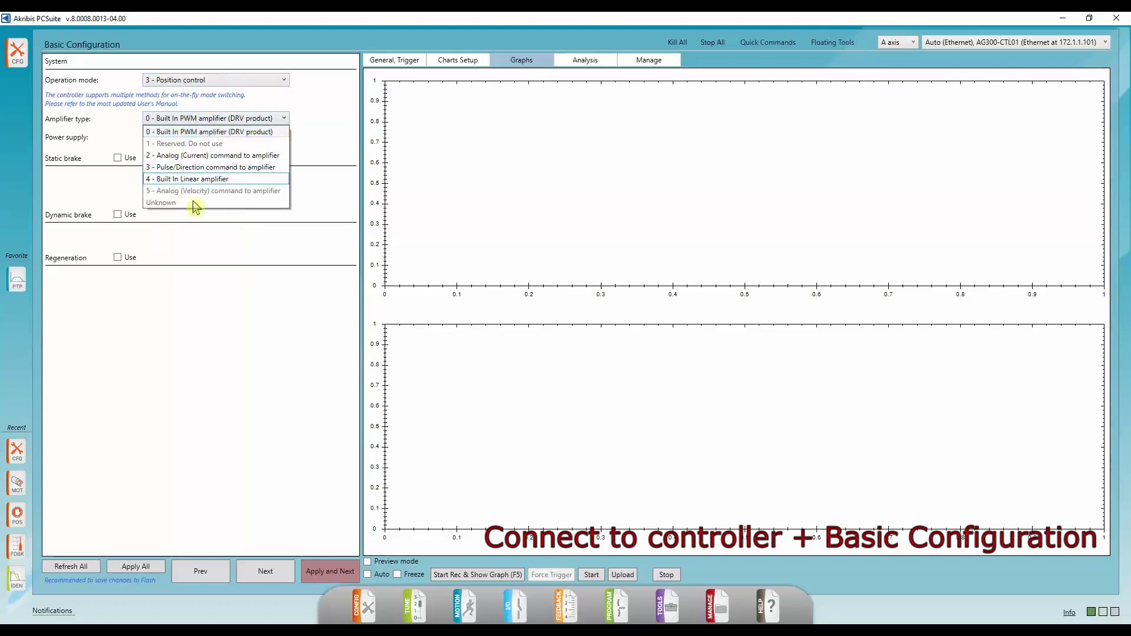
pyautogui.click(242, 131)
pyautogui.click(197, 139)
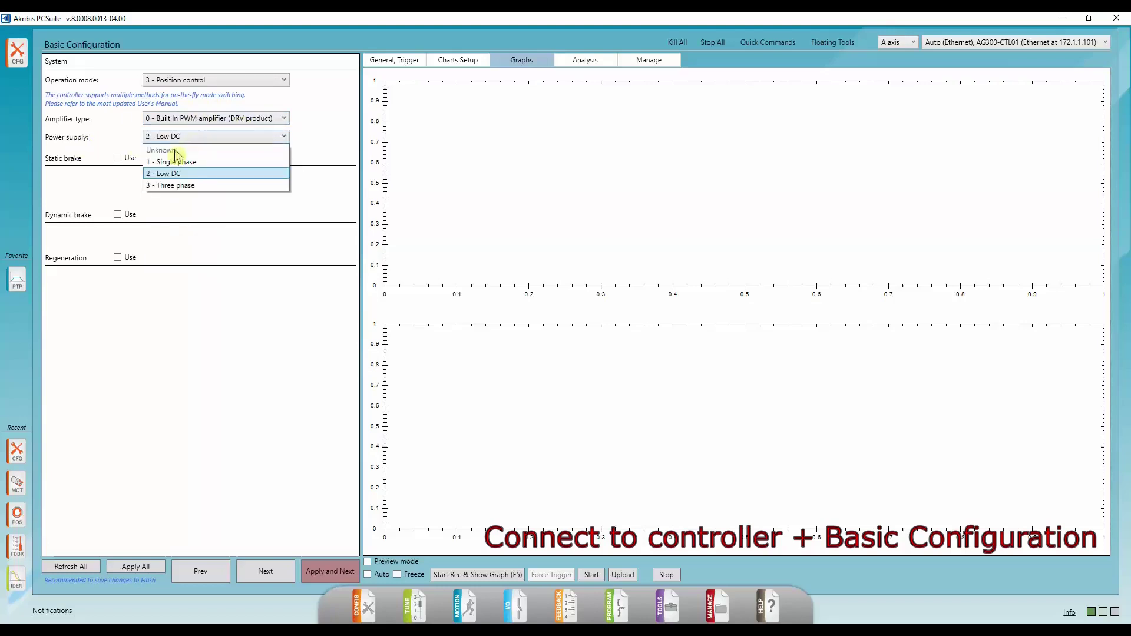
pyautogui.click(189, 175)
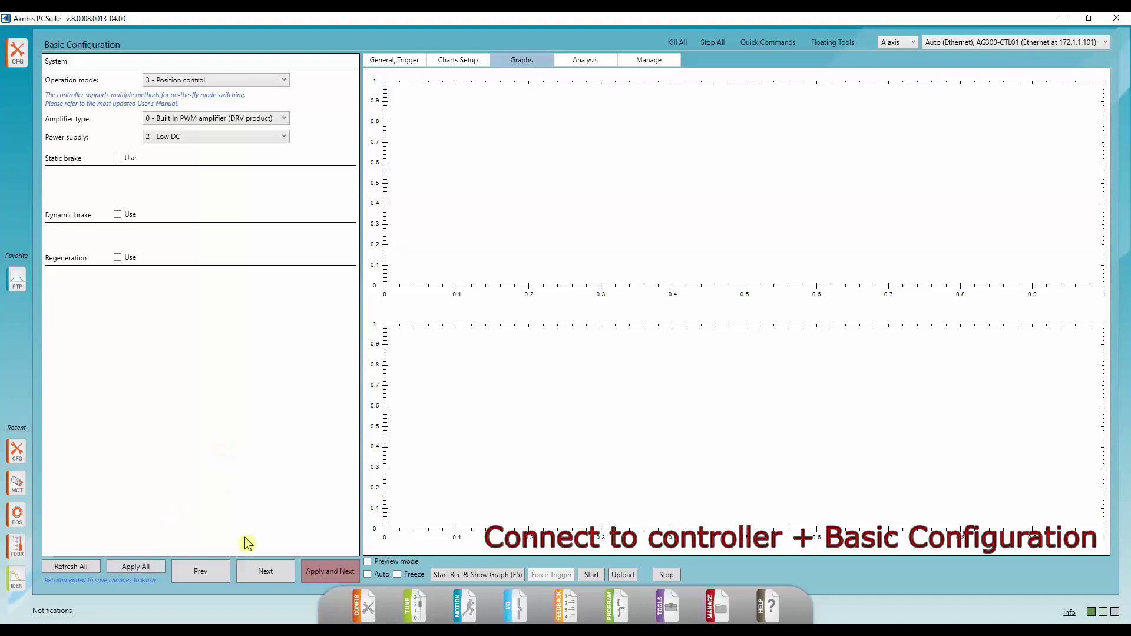
pyautogui.click(333, 575)
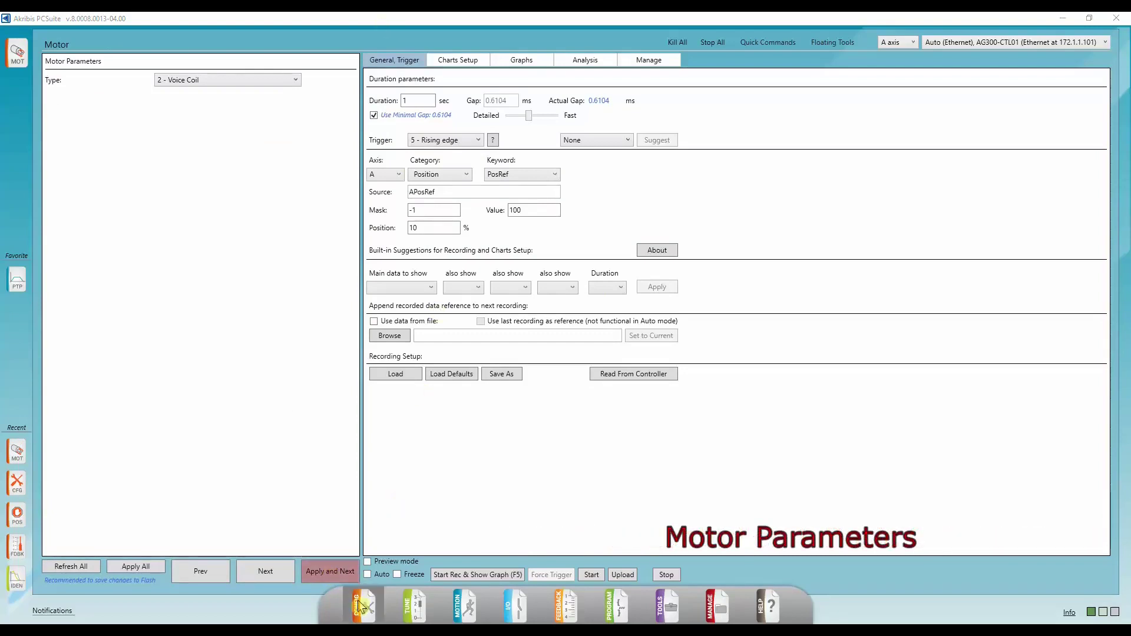
# Step: Try 4 - Rotary DC Brushless, then set the motor type back to 2 - Voice Coil
pyautogui.moveTo(364, 607)
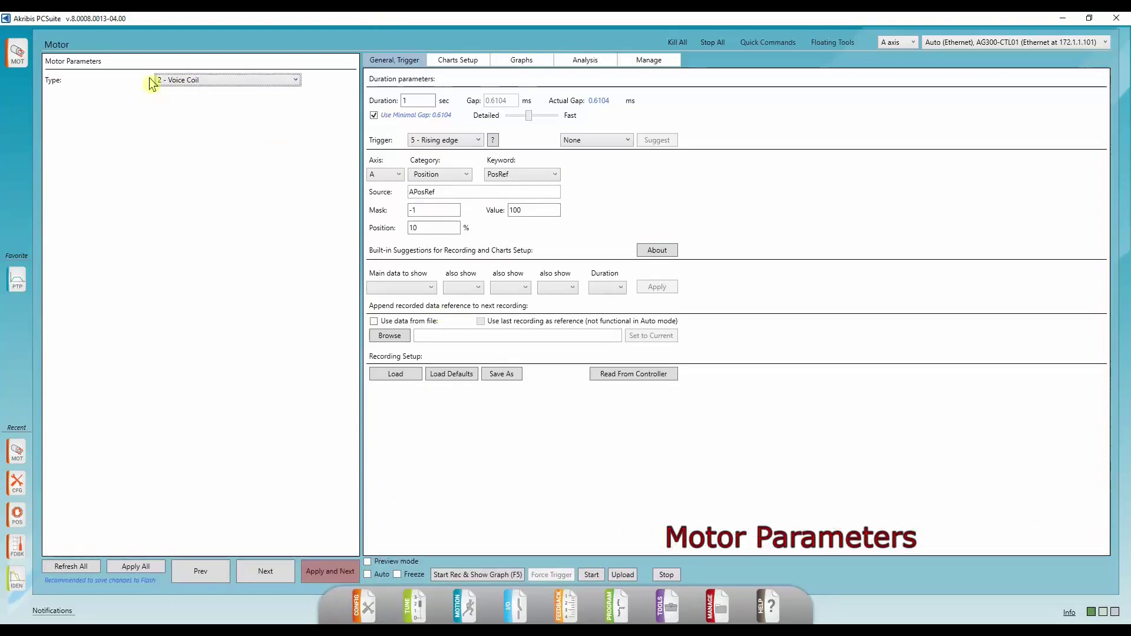
pyautogui.click(209, 82)
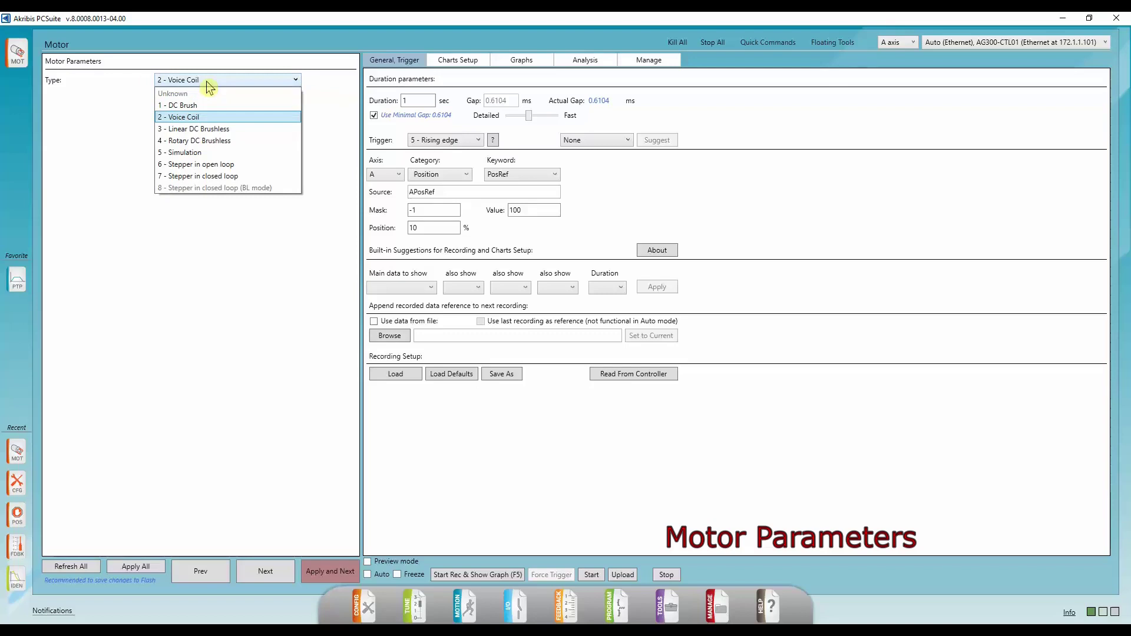
pyautogui.click(231, 141)
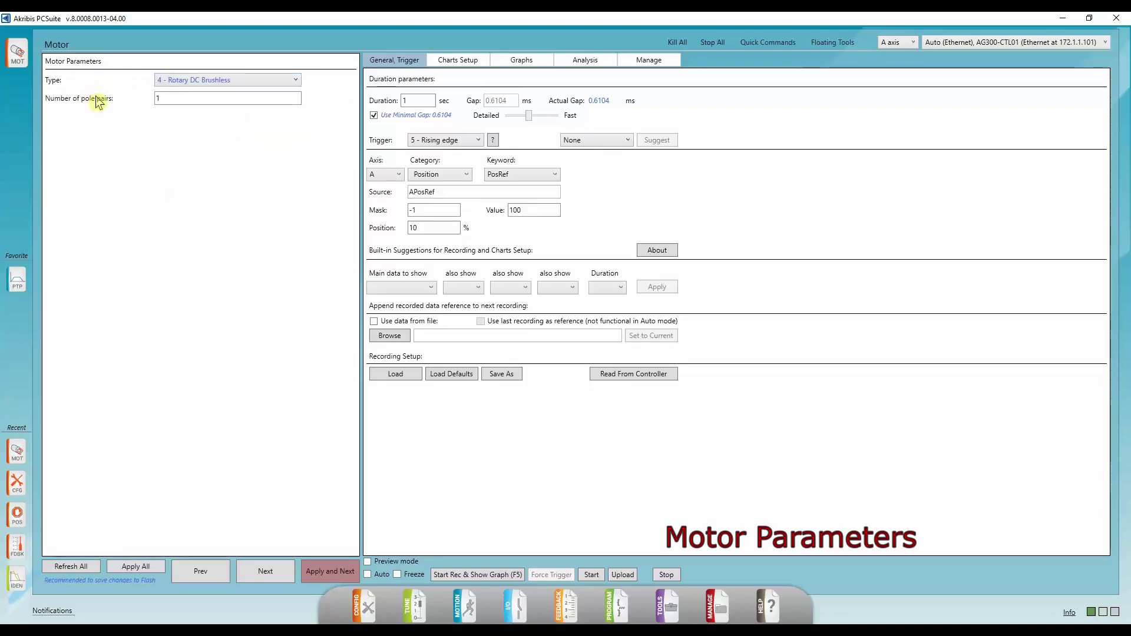
pyautogui.click(184, 84)
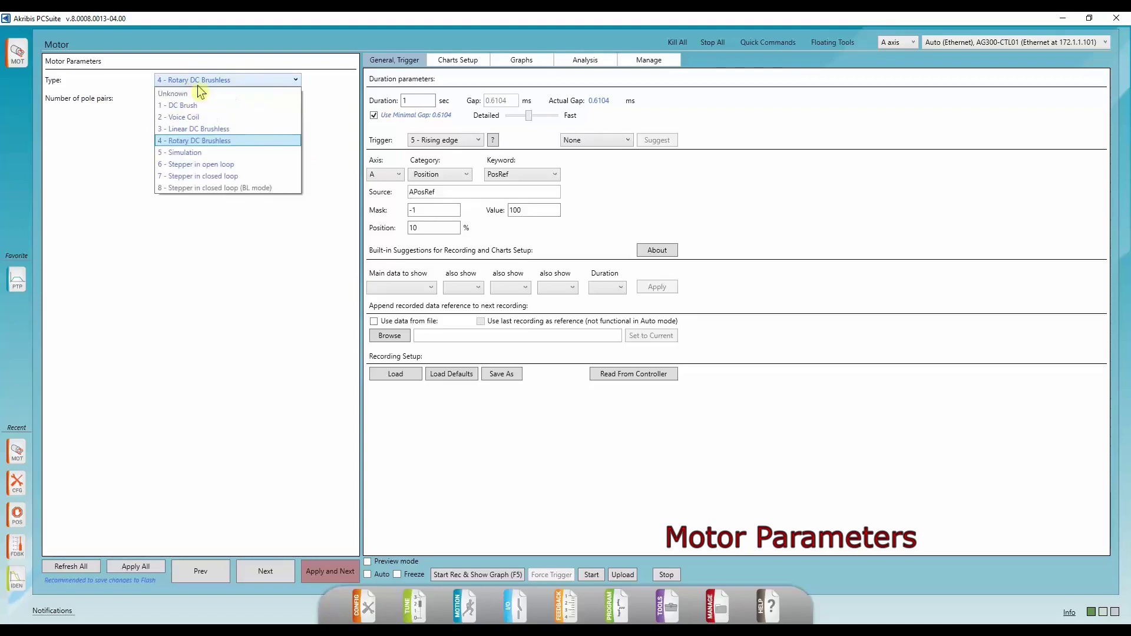
pyautogui.click(211, 120)
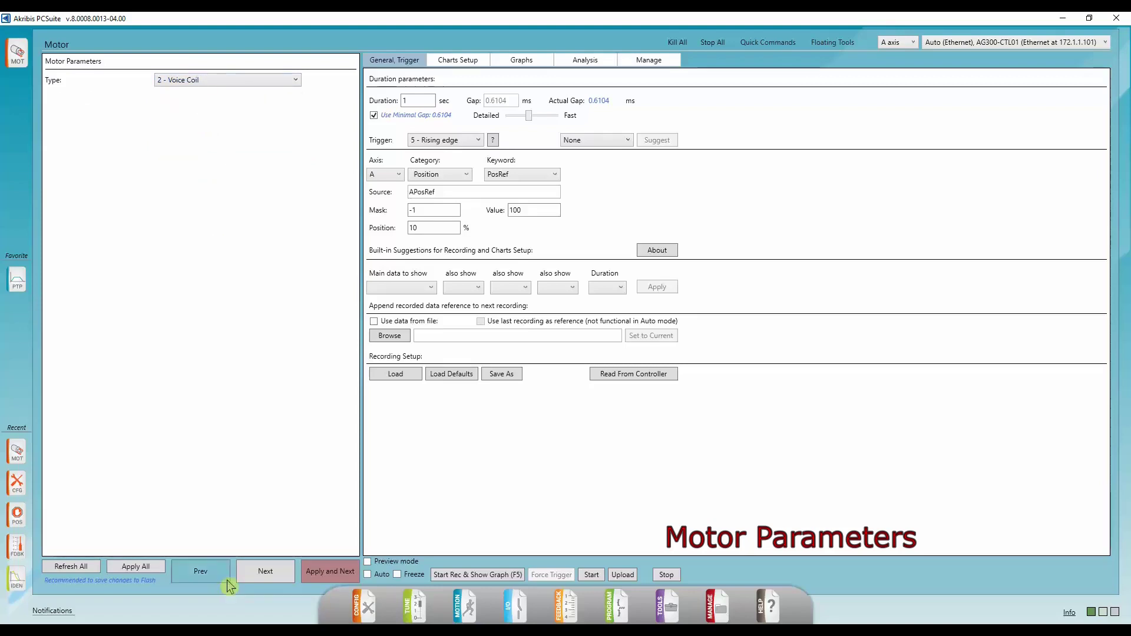
pyautogui.click(267, 575)
# Step: Apply a 1 - Incremental, 0 - A quad B encoder with 16,000 counts resolution
pyautogui.moveTo(368, 611)
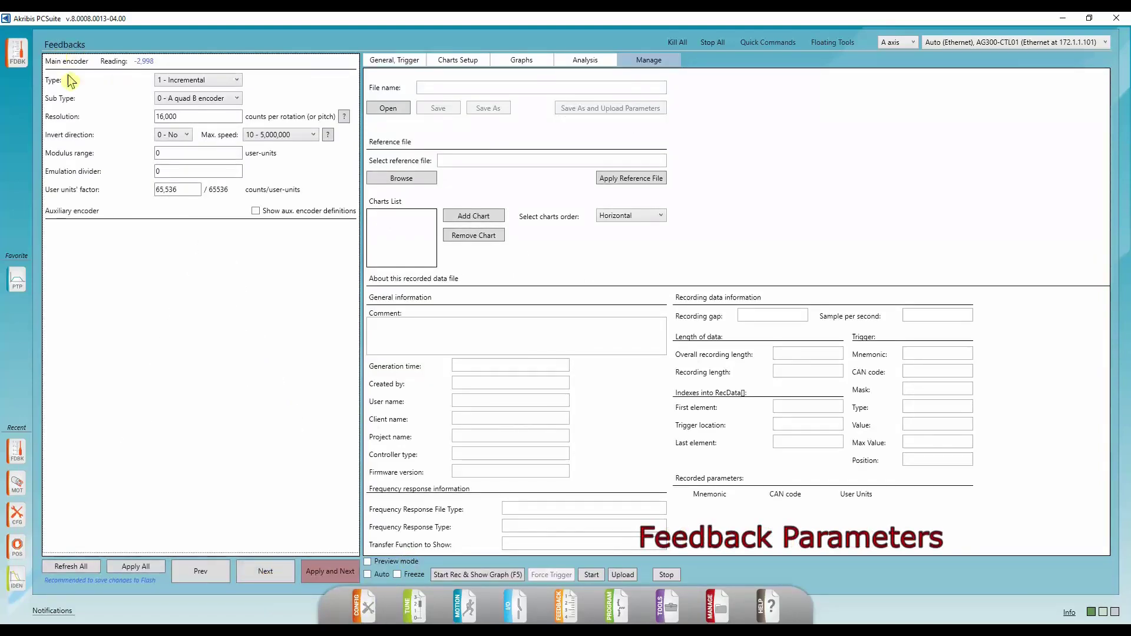
pyautogui.click(179, 80)
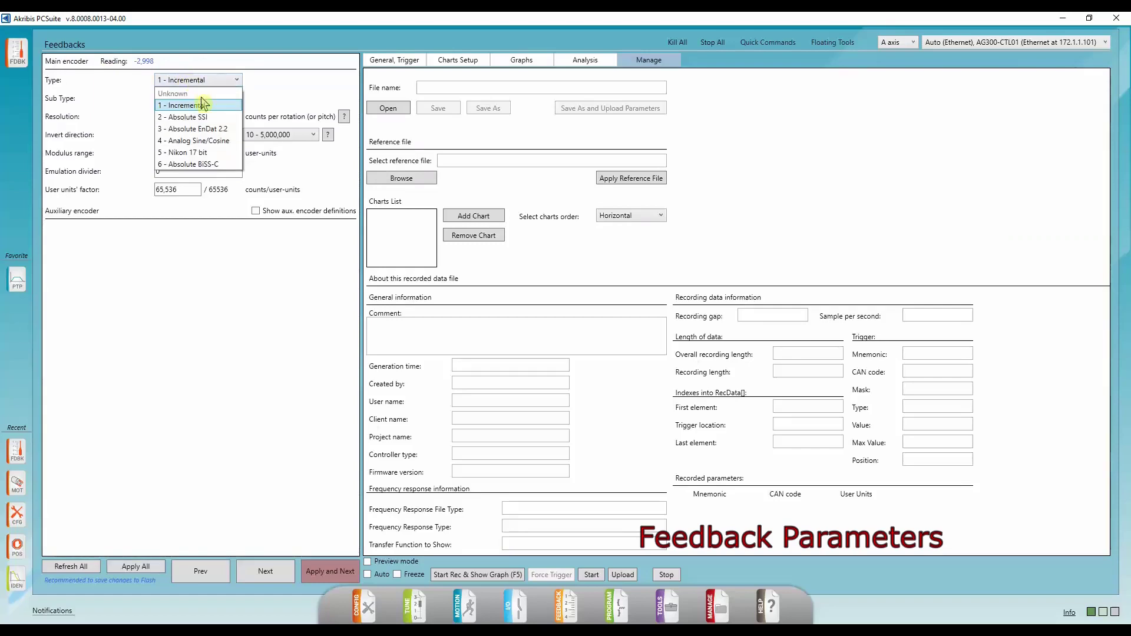
pyautogui.click(202, 104)
pyautogui.click(200, 98)
pyautogui.click(199, 112)
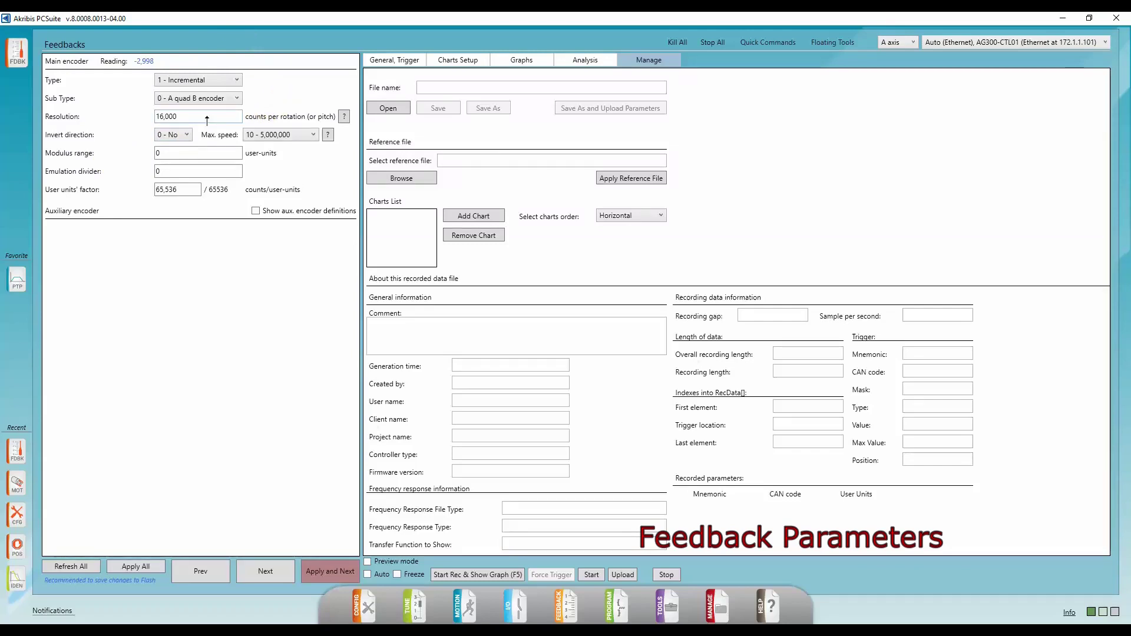
pyautogui.moveTo(207, 118)
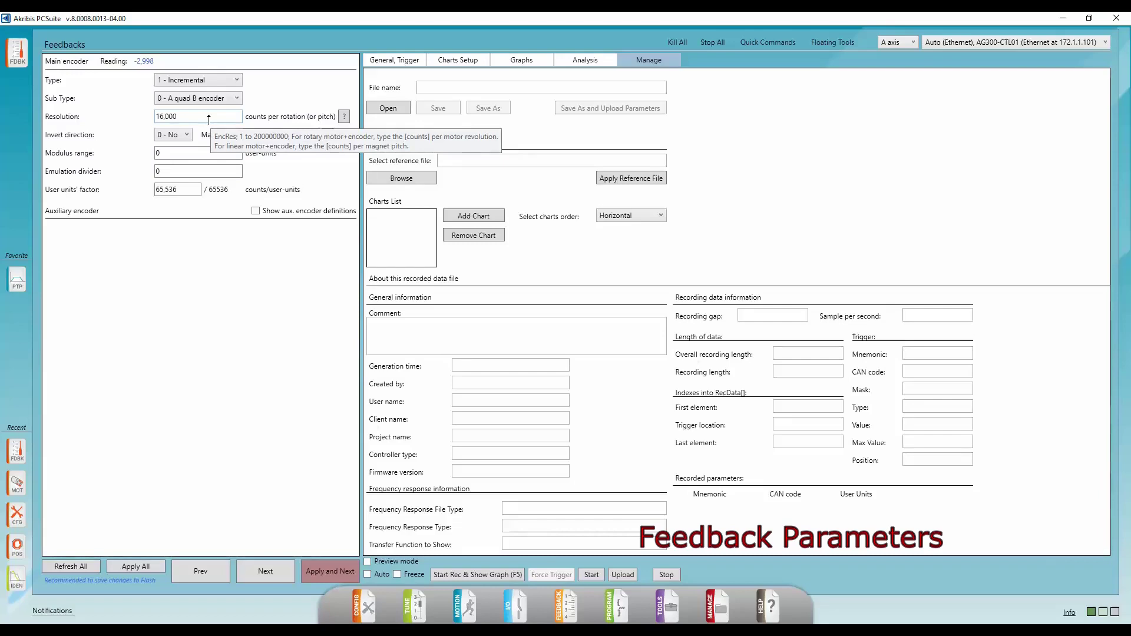
pyautogui.click(323, 574)
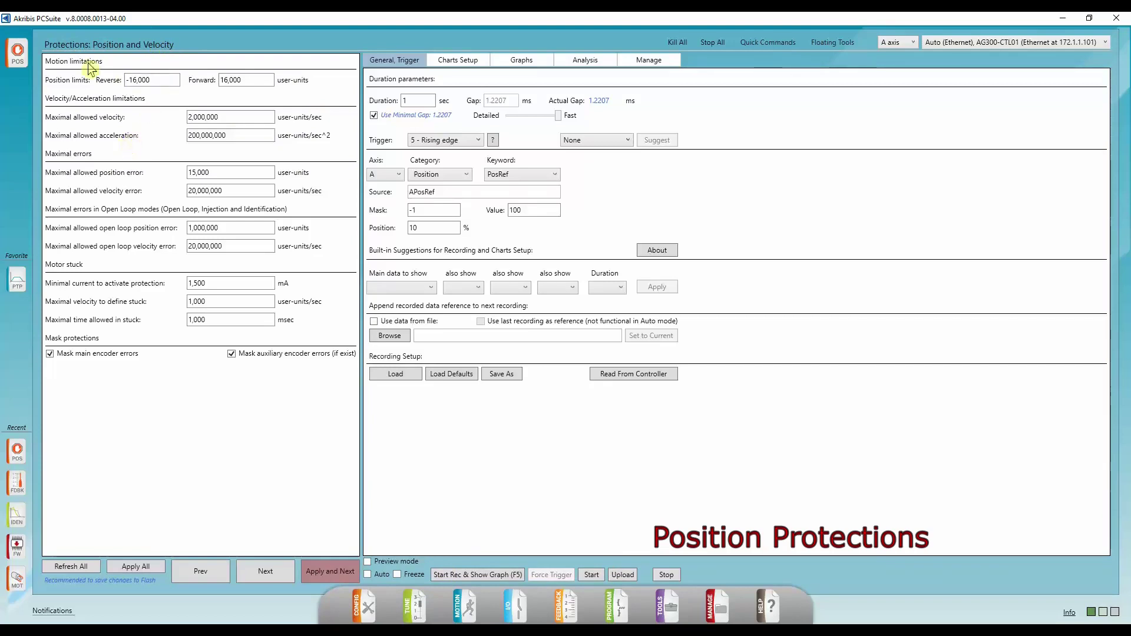
pyautogui.click(160, 83)
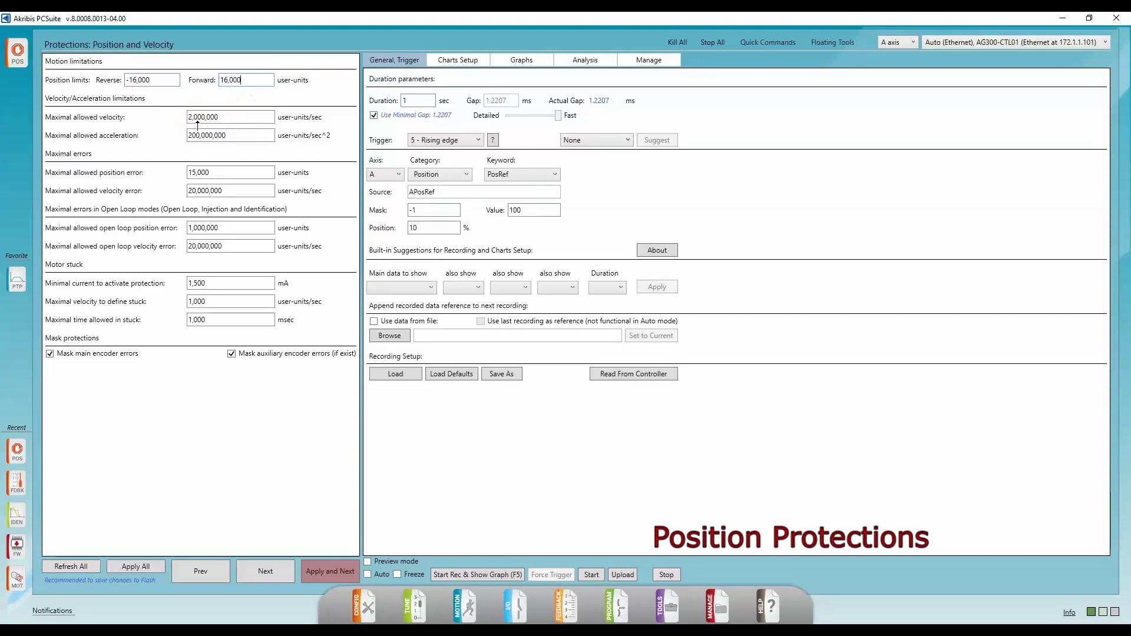
pyautogui.click(236, 135)
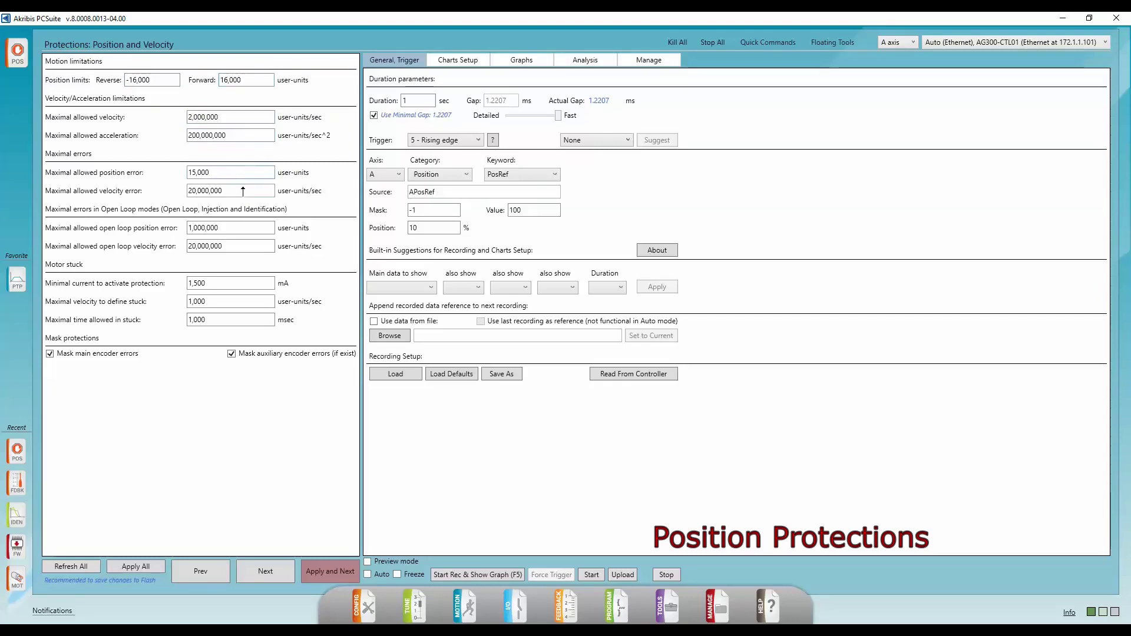
pyautogui.click(243, 228)
# Step: Apply power protections with 2,000 mA continuous and 4,000 mA peak current limits
pyautogui.moveTo(366, 602)
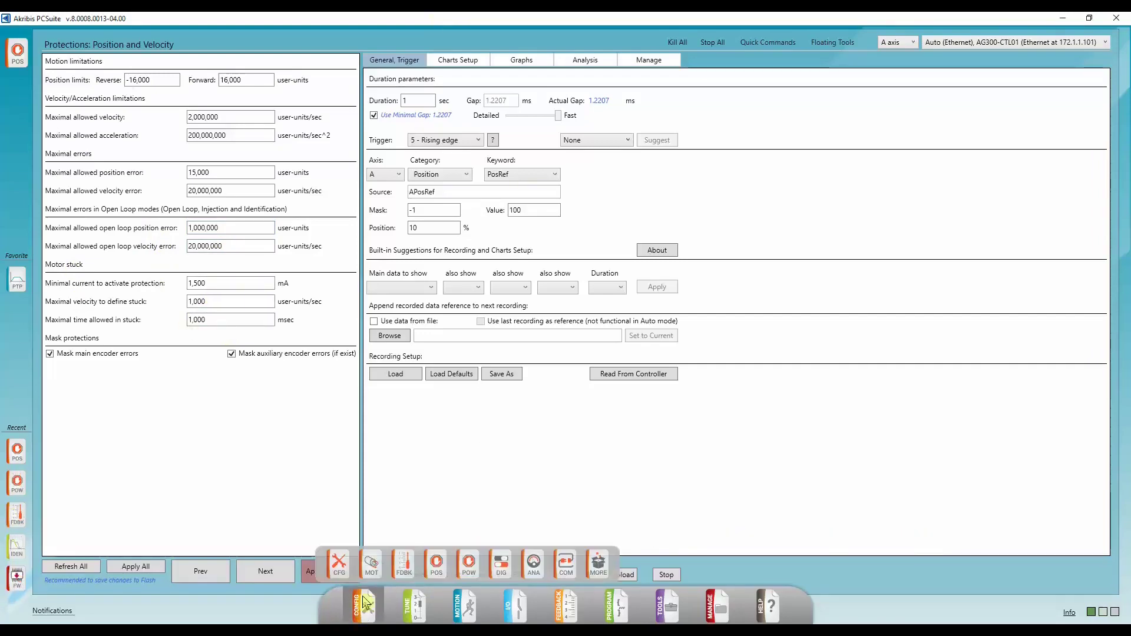
pyautogui.click(468, 568)
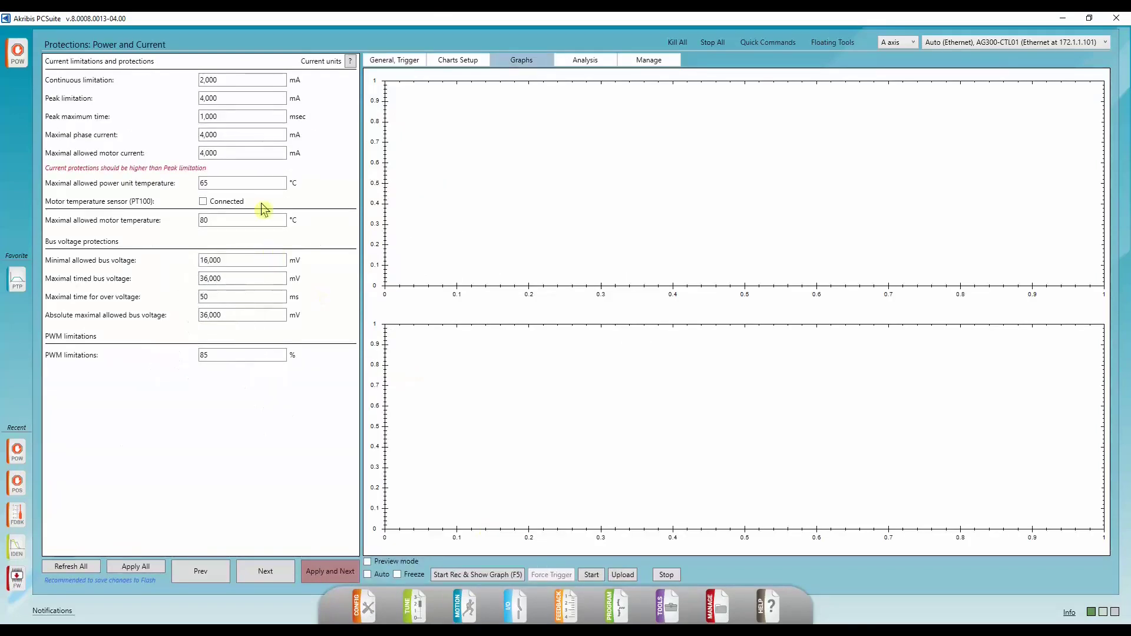
pyautogui.click(244, 81)
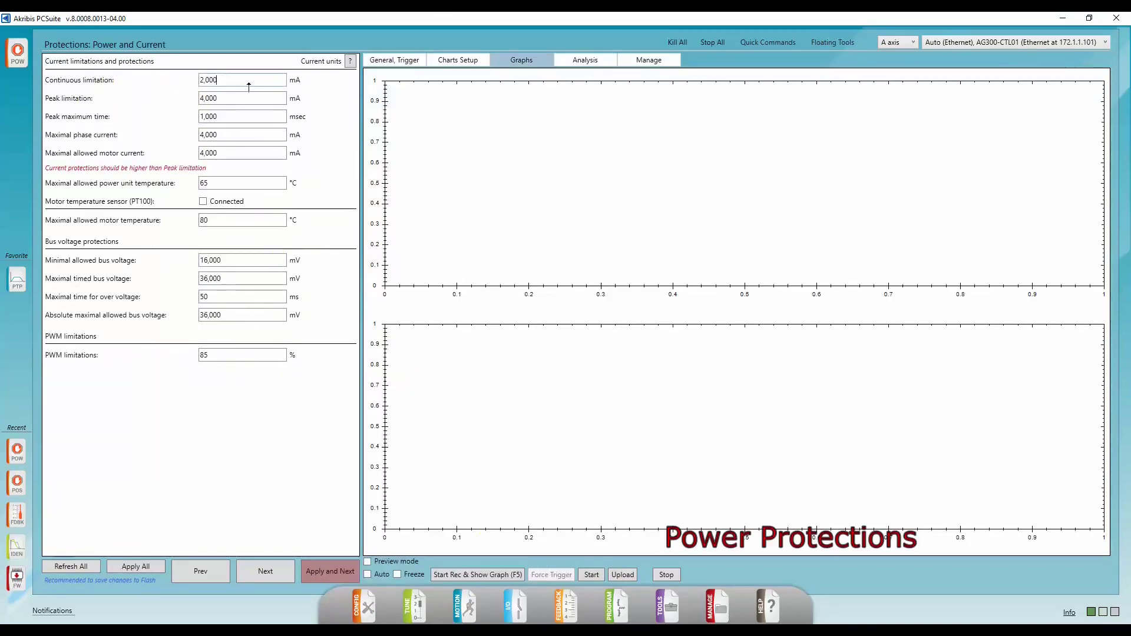
pyautogui.click(242, 102)
pyautogui.click(330, 572)
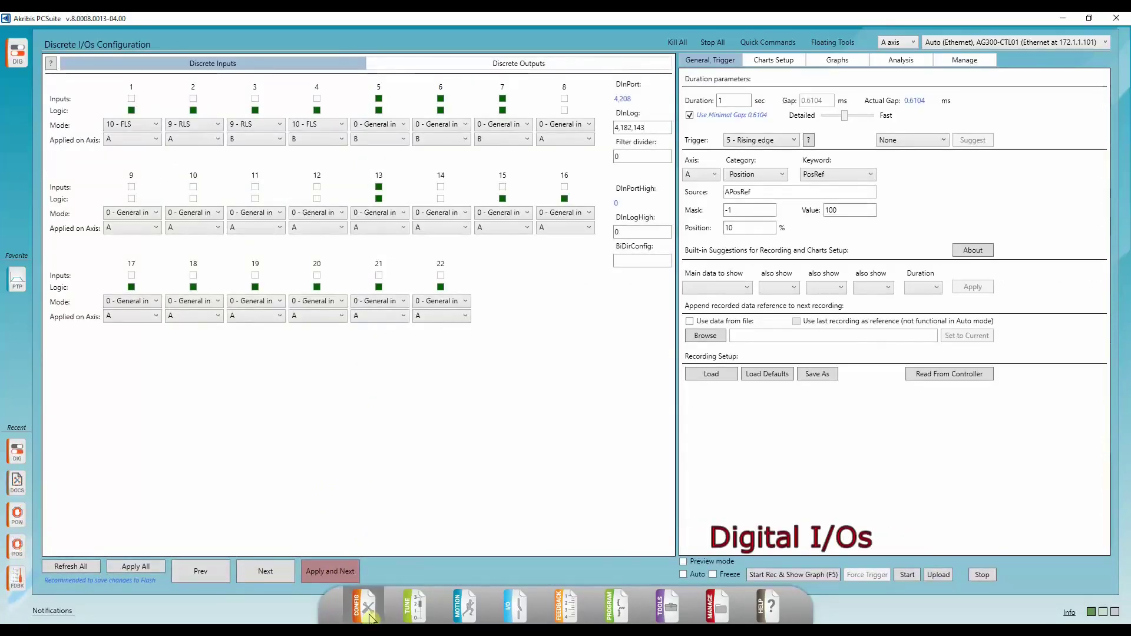
# Step: Open the DIG page, view the outputs tab, and leave input 1 logic at normal
pyautogui.moveTo(365, 607)
pyautogui.click(502, 570)
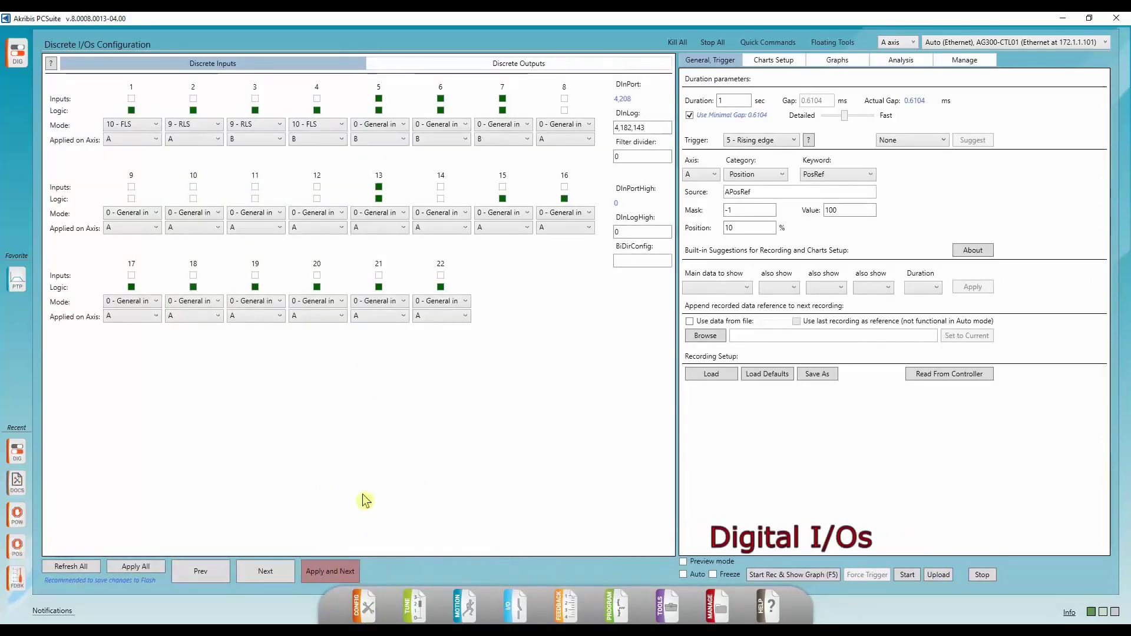
pyautogui.click(422, 68)
pyautogui.click(296, 66)
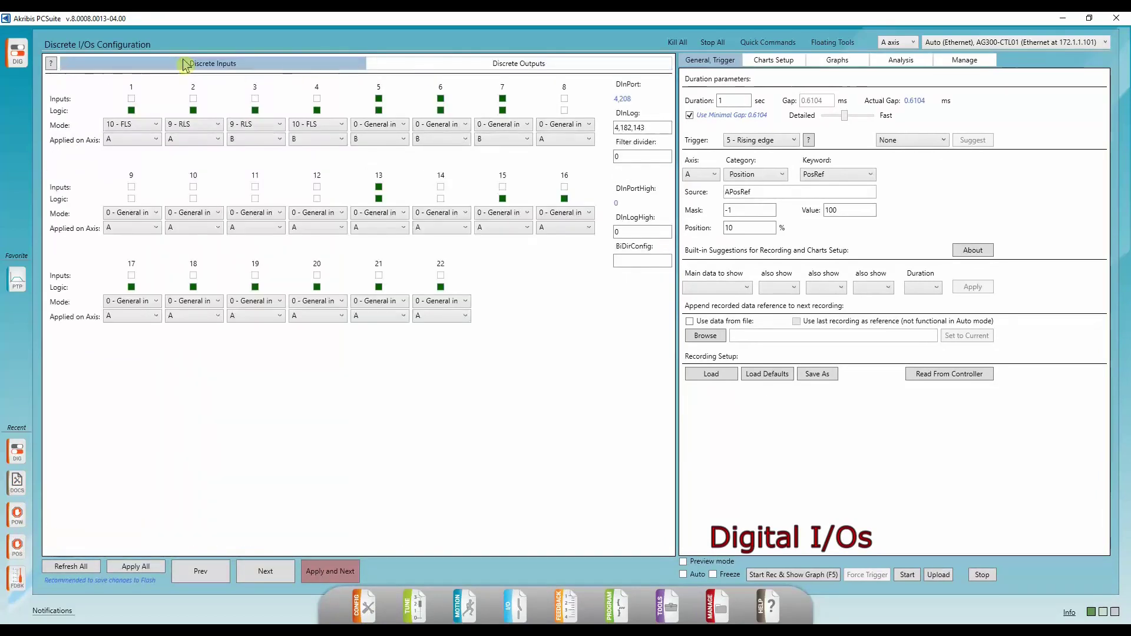
pyautogui.click(132, 112)
pyautogui.click(132, 112)
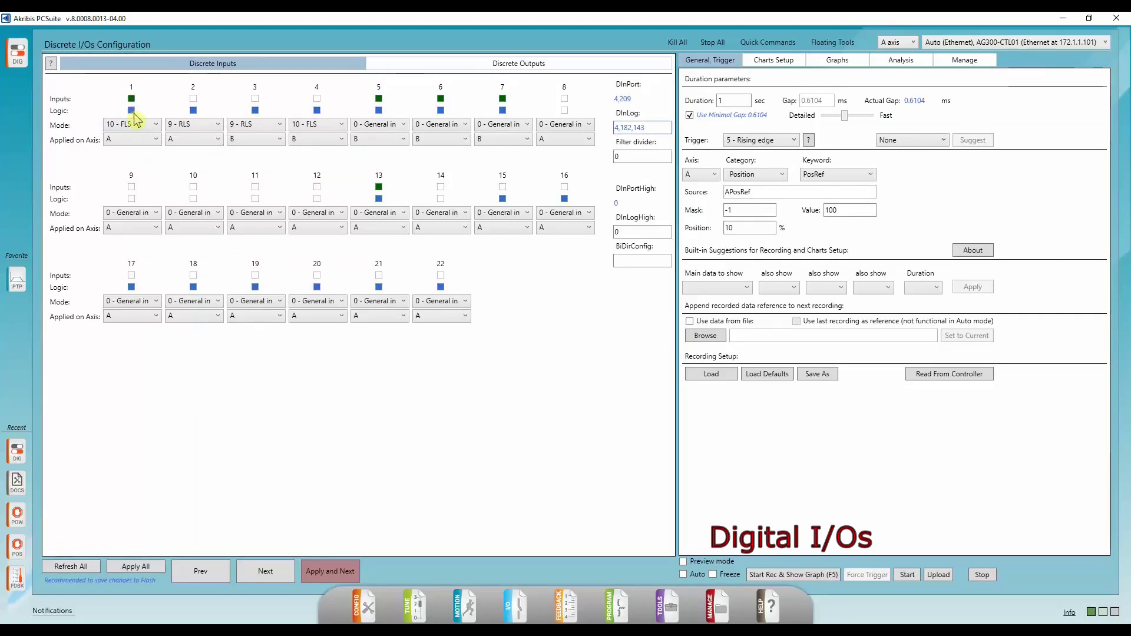
# Step: Keep discrete input 1 in mode 10 - FLS, applied on axis A
pyautogui.click(141, 125)
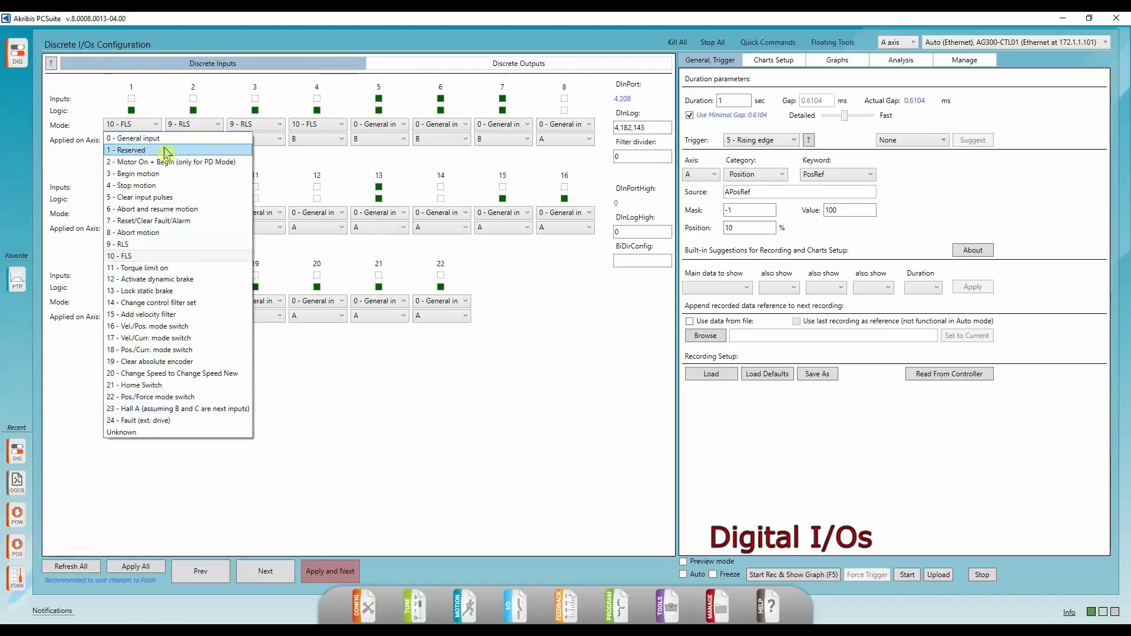
pyautogui.click(528, 462)
pyautogui.moveTo(764, 589)
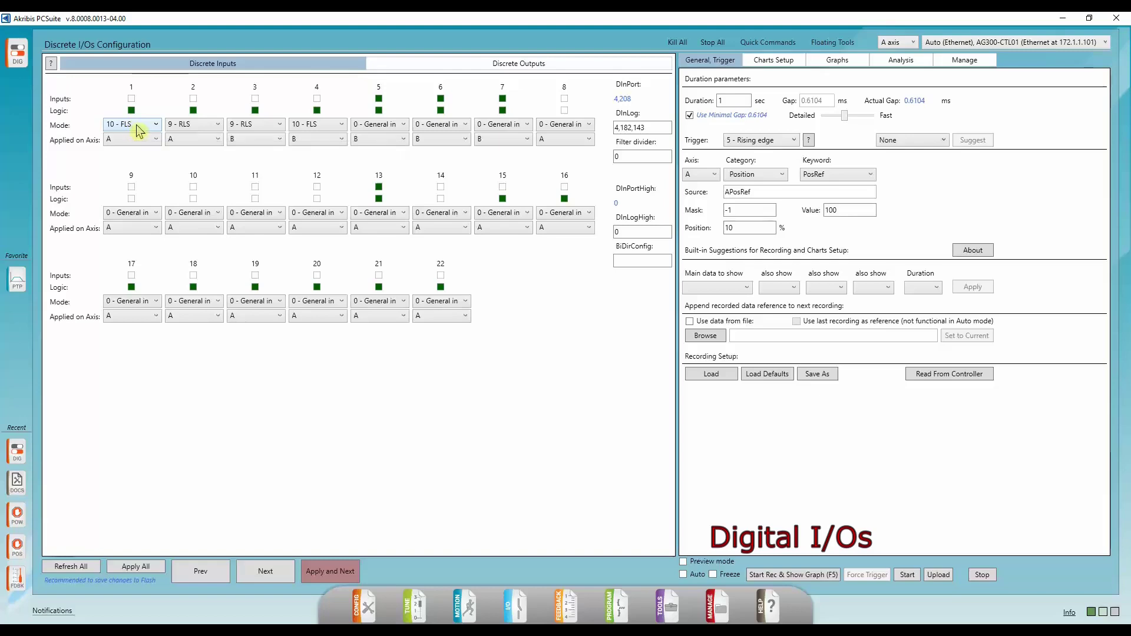
pyautogui.click(140, 141)
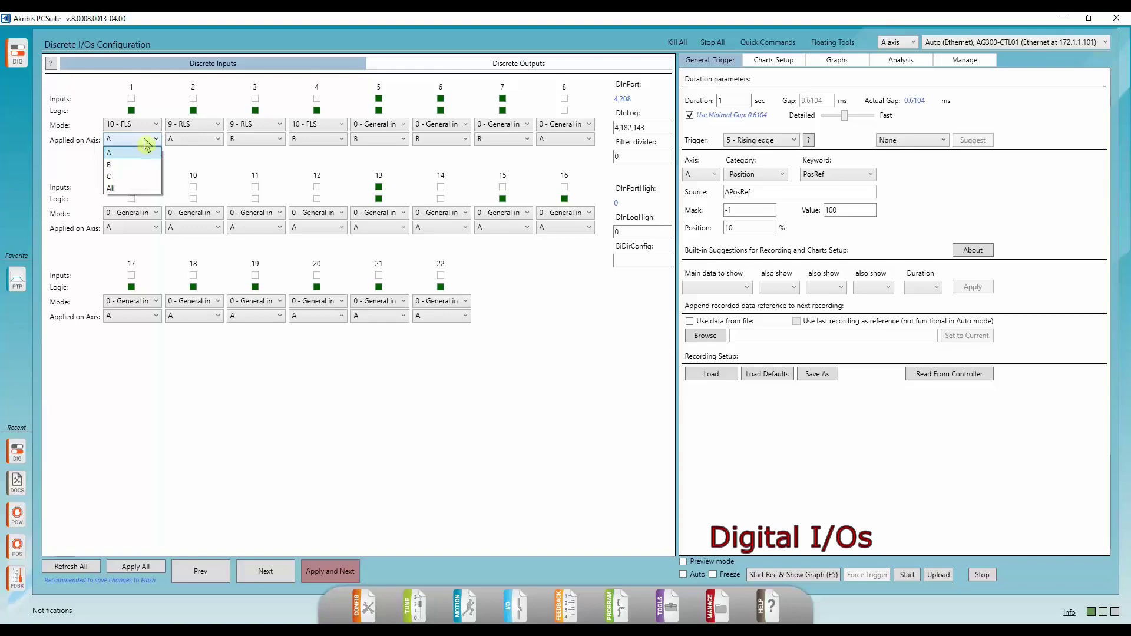
pyautogui.click(173, 89)
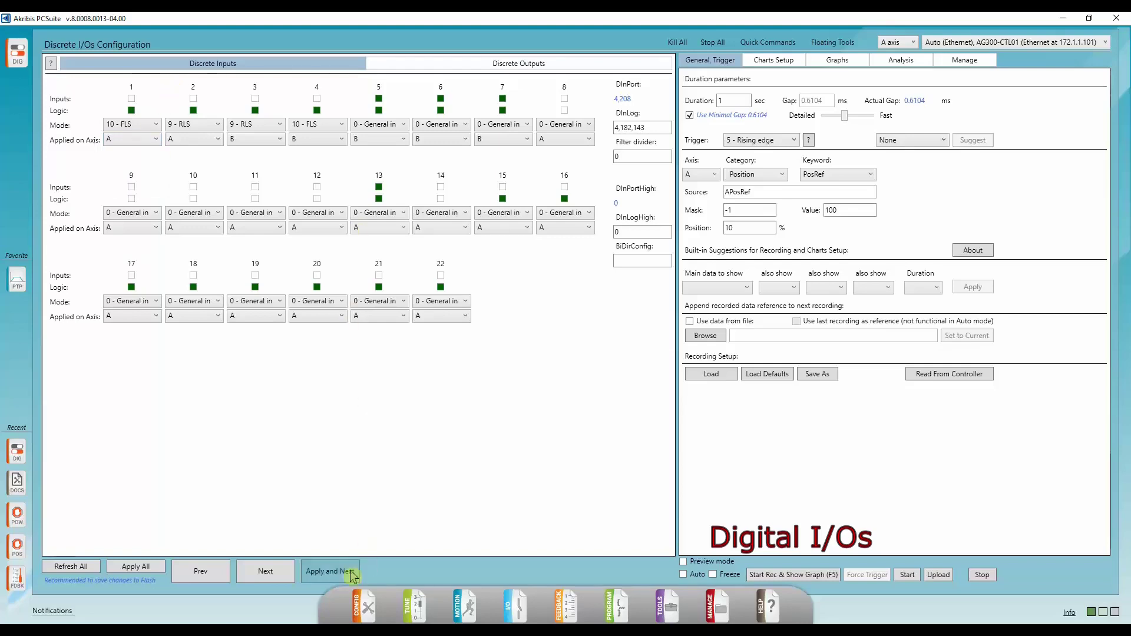
# Step: Apply the discrete I/Os and keep analog input 1 as 0 - General Input
pyautogui.click(330, 571)
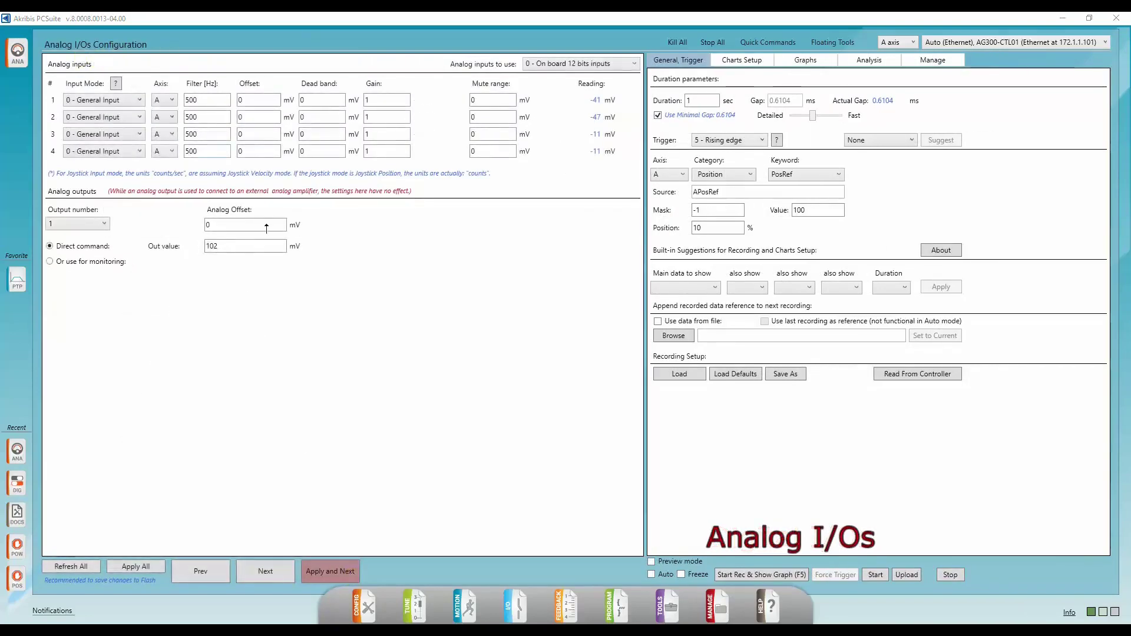
pyautogui.moveTo(368, 607)
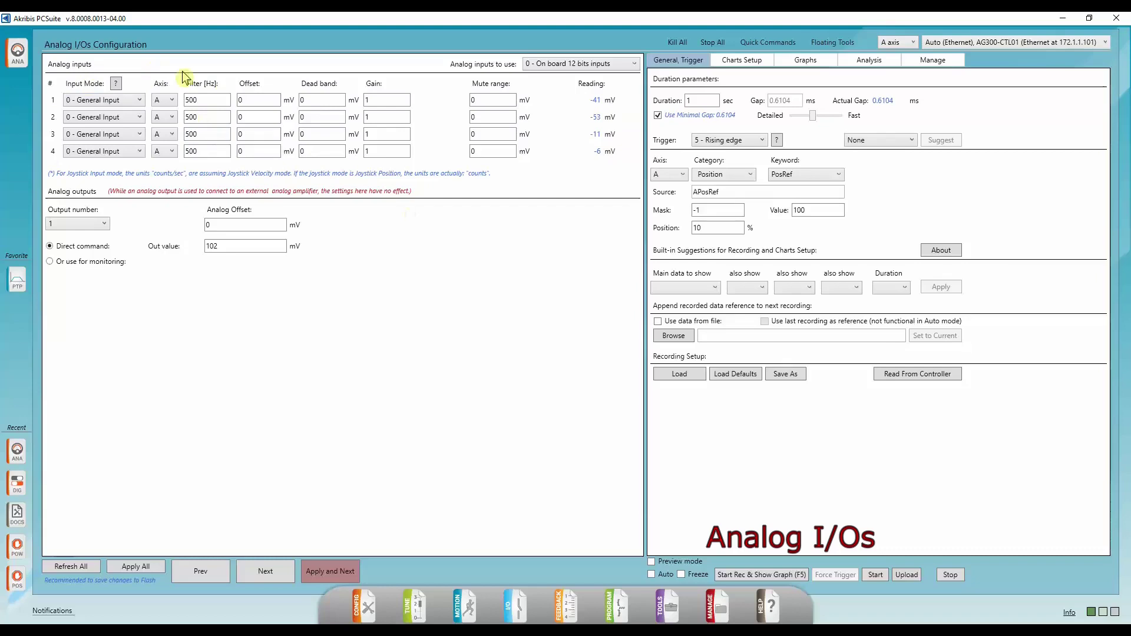
pyautogui.click(113, 101)
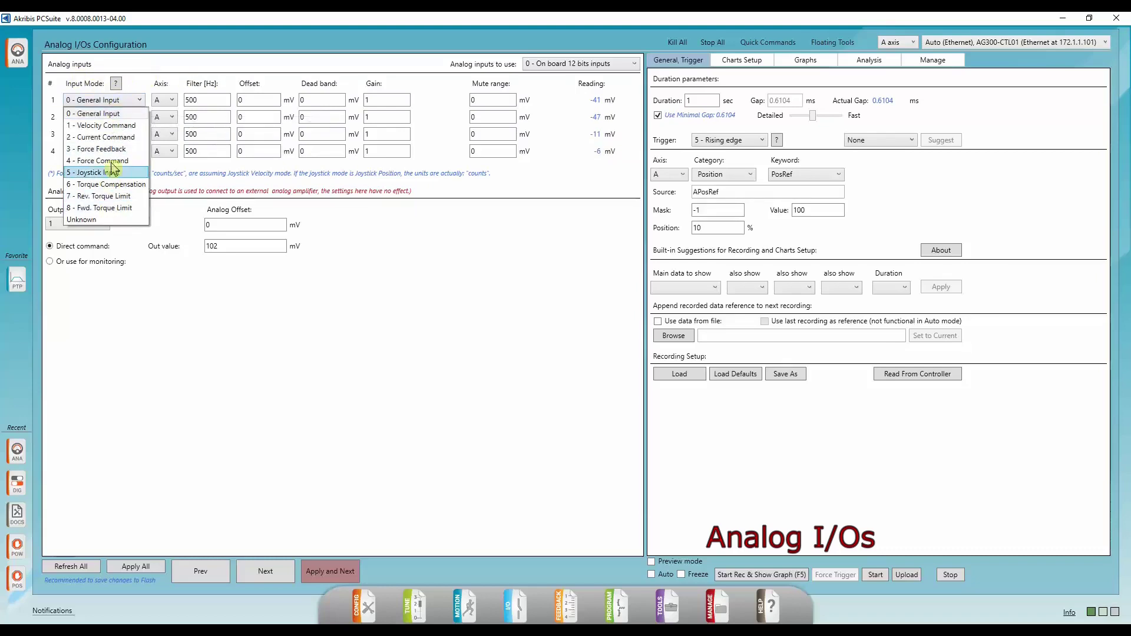
pyautogui.click(91, 113)
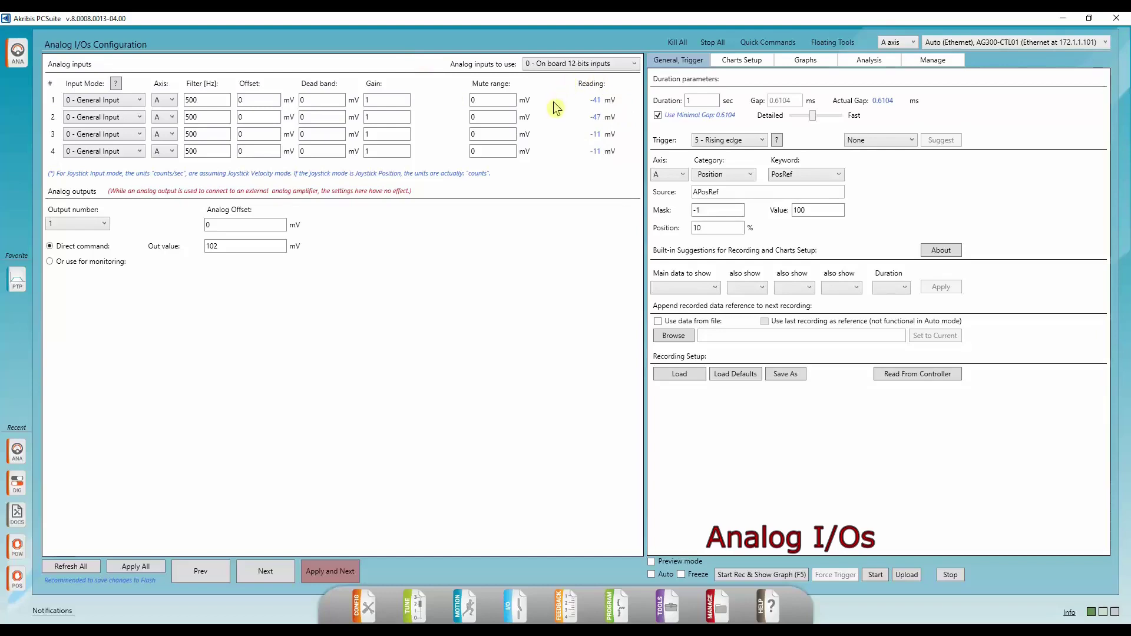
pyautogui.moveTo(773, 611)
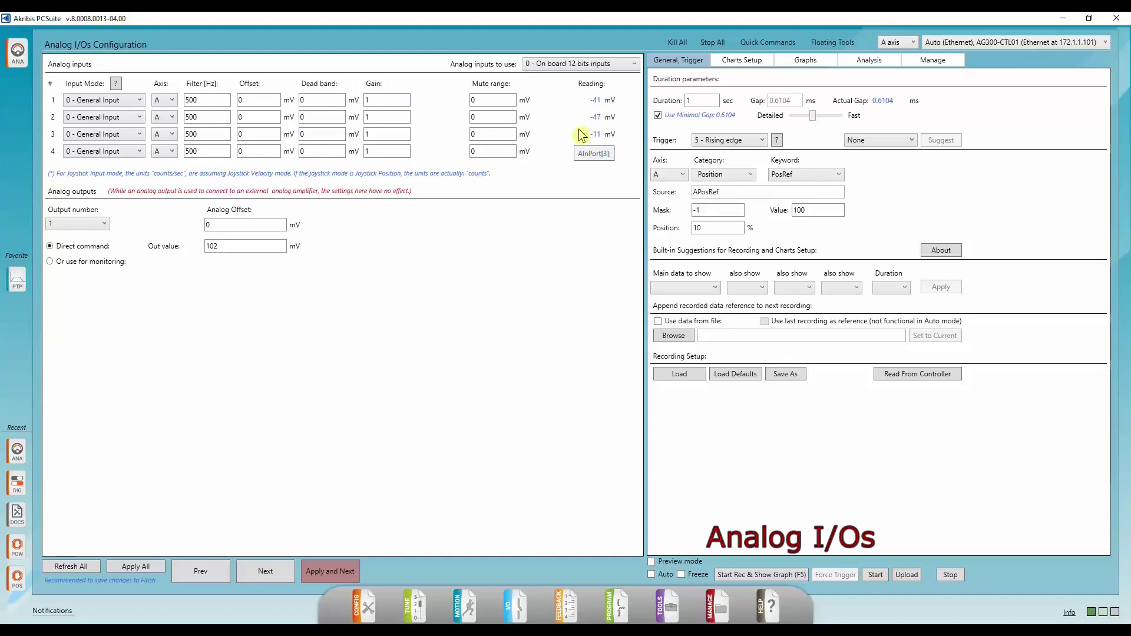
# Step: Open the COM page and apply the communication settings with CAN baudrate 1,000,000
pyautogui.moveTo(501, 602)
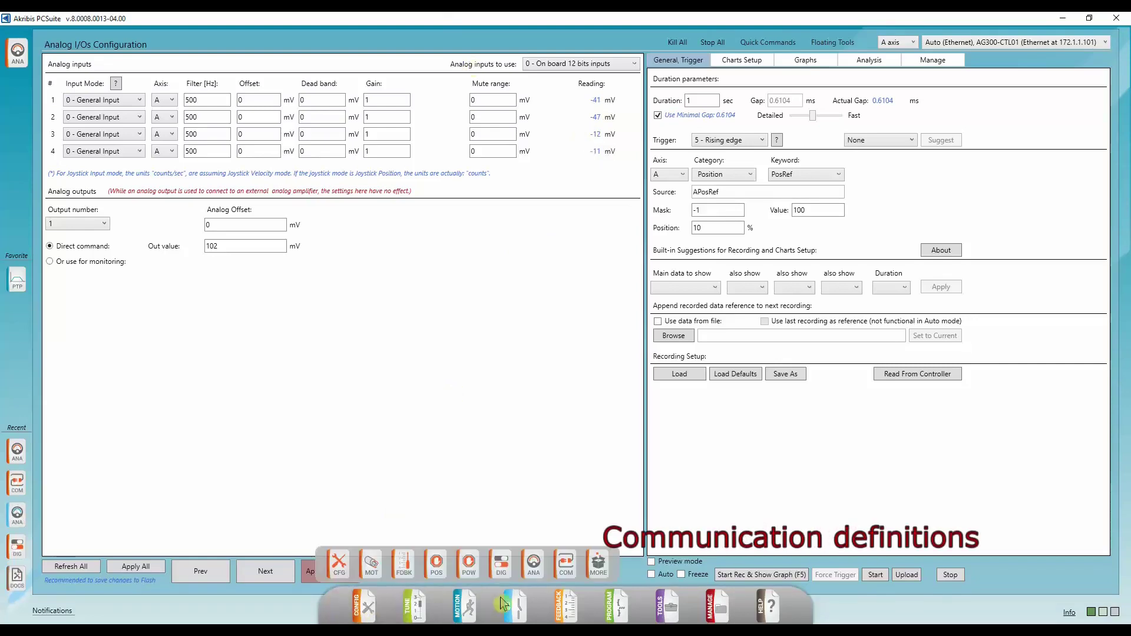
pyautogui.click(567, 565)
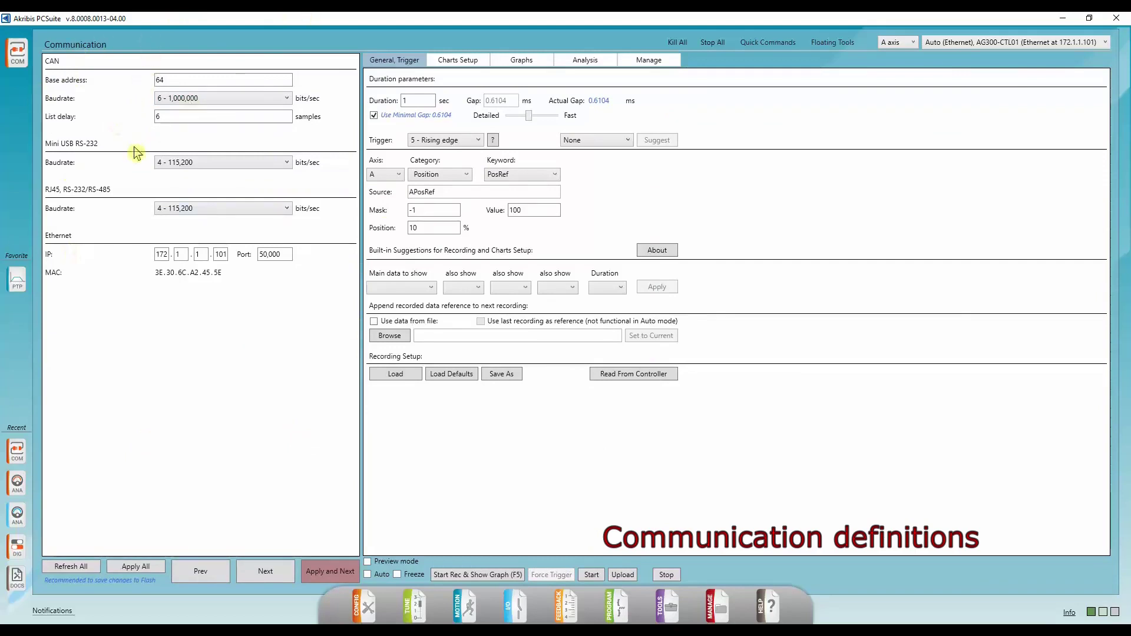
pyautogui.click(330, 572)
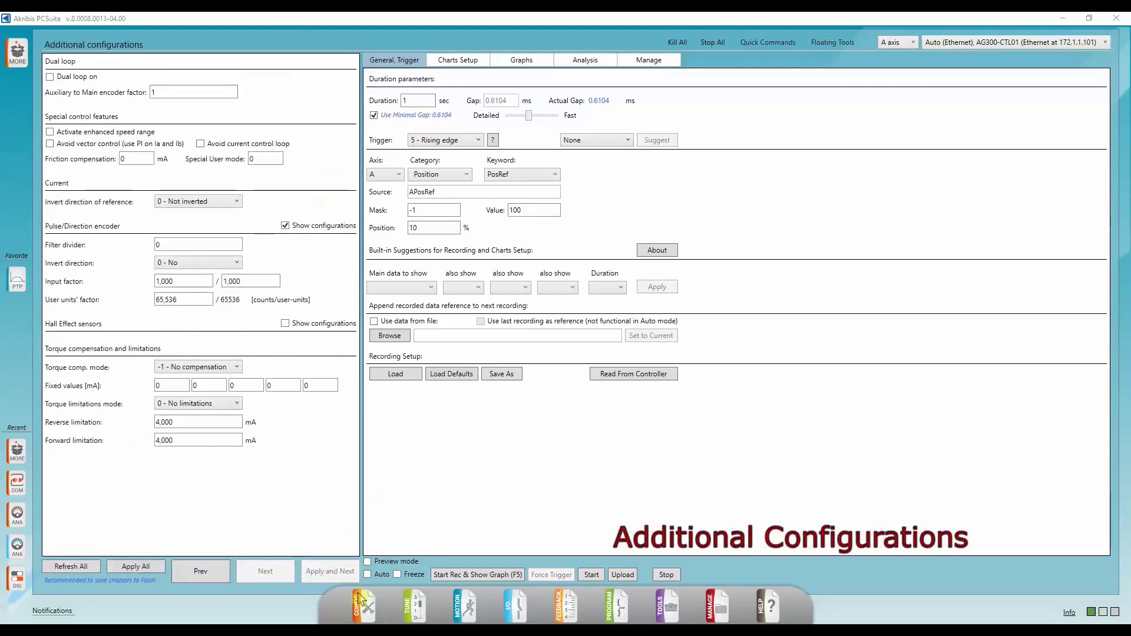
# Step: Review the Additional configurations page with 4,000 mA reverse and forward limitations
pyautogui.moveTo(359, 597)
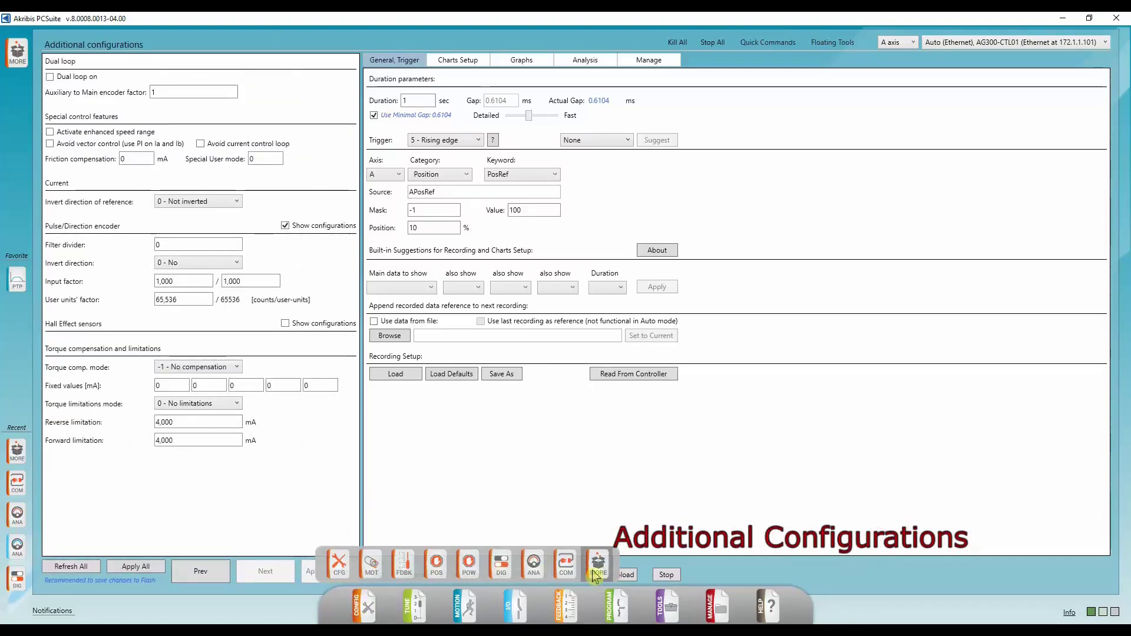